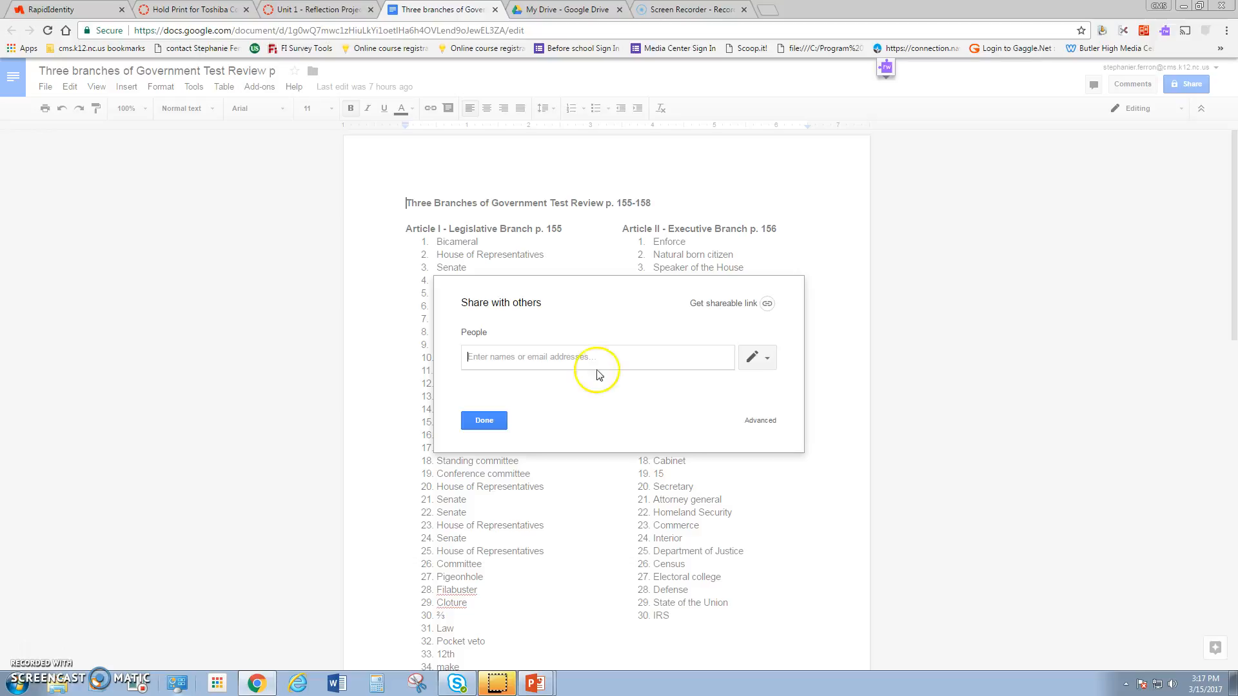
Turn on link sharing for the document so that anyone with the link can view it
{"action": "left_click", "coordinate": [765, 420]}
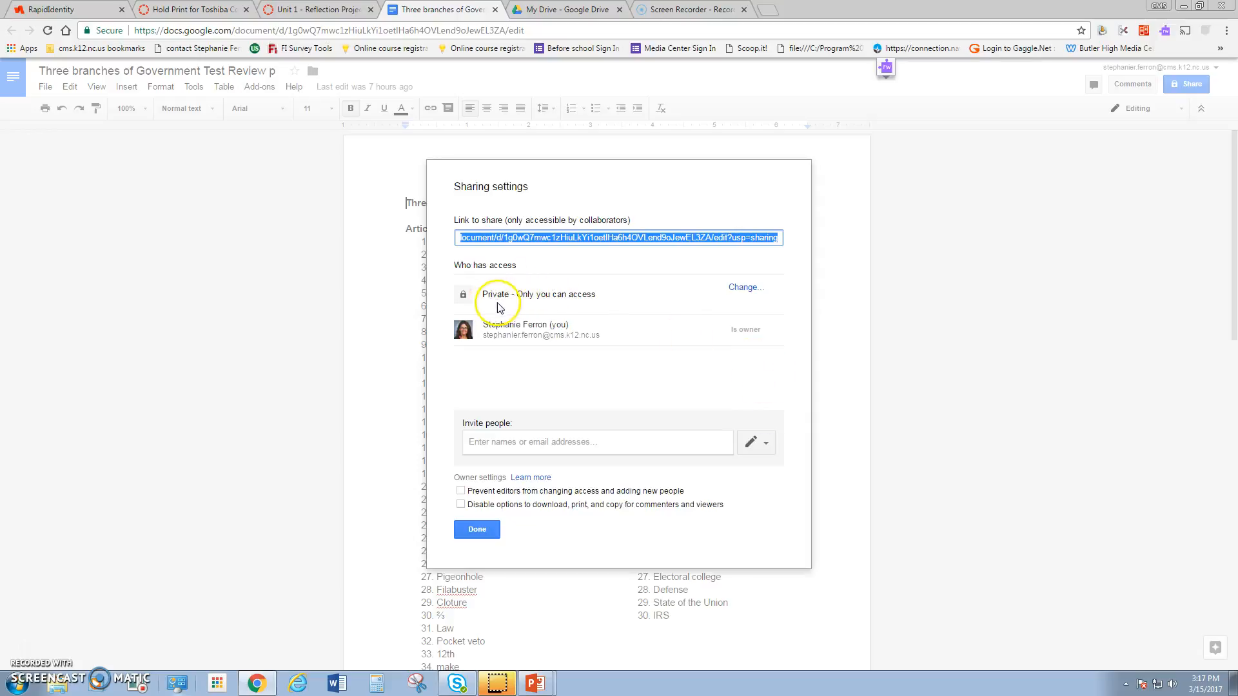
{"action": "left_click", "coordinate": [742, 289]}
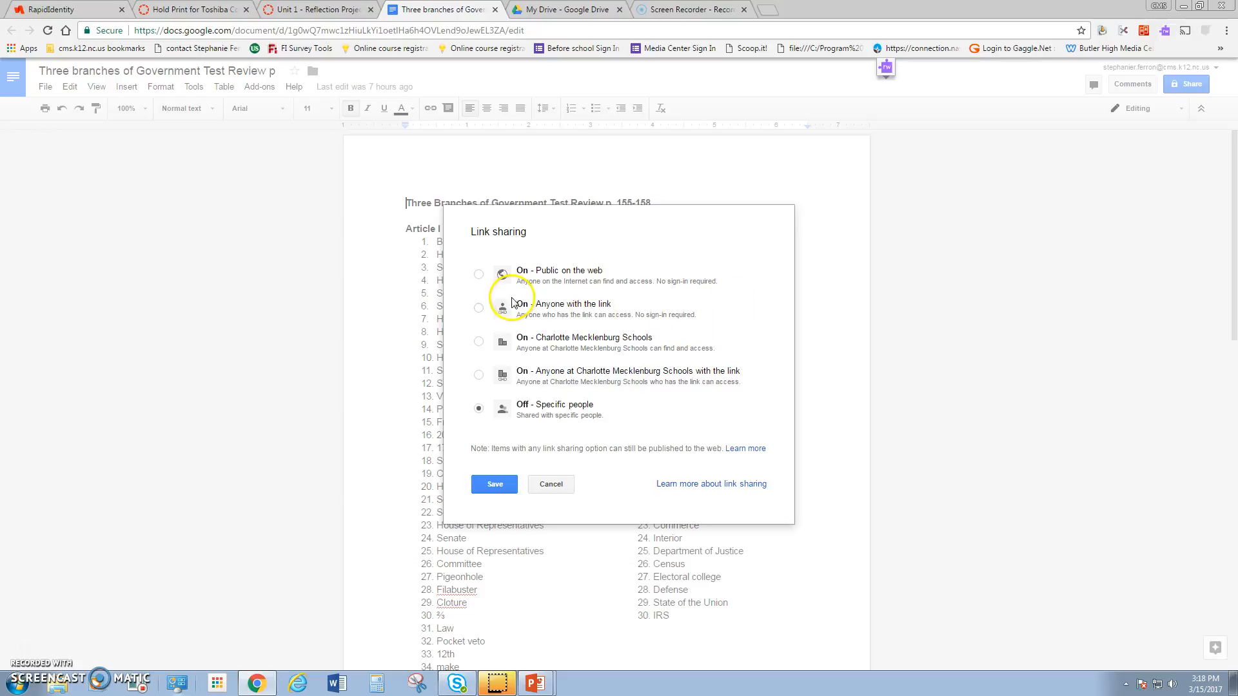
{"action": "left_click", "coordinate": [477, 308]}
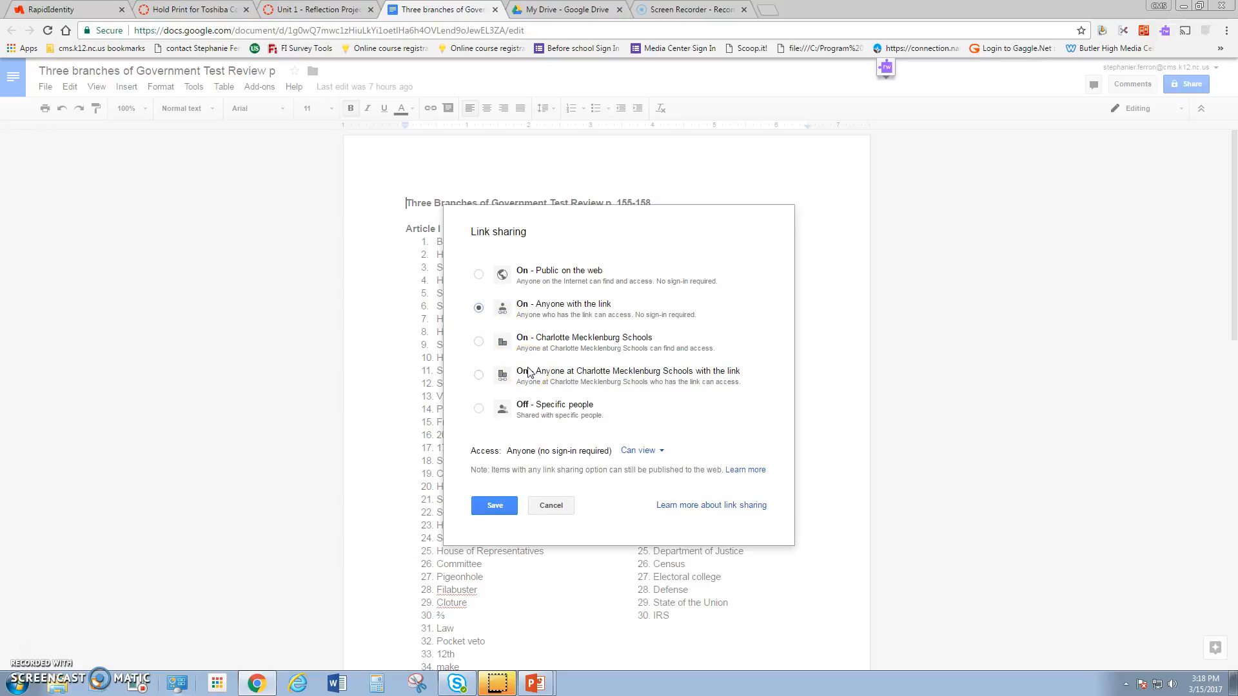
{"action": "left_click", "coordinate": [641, 451]}
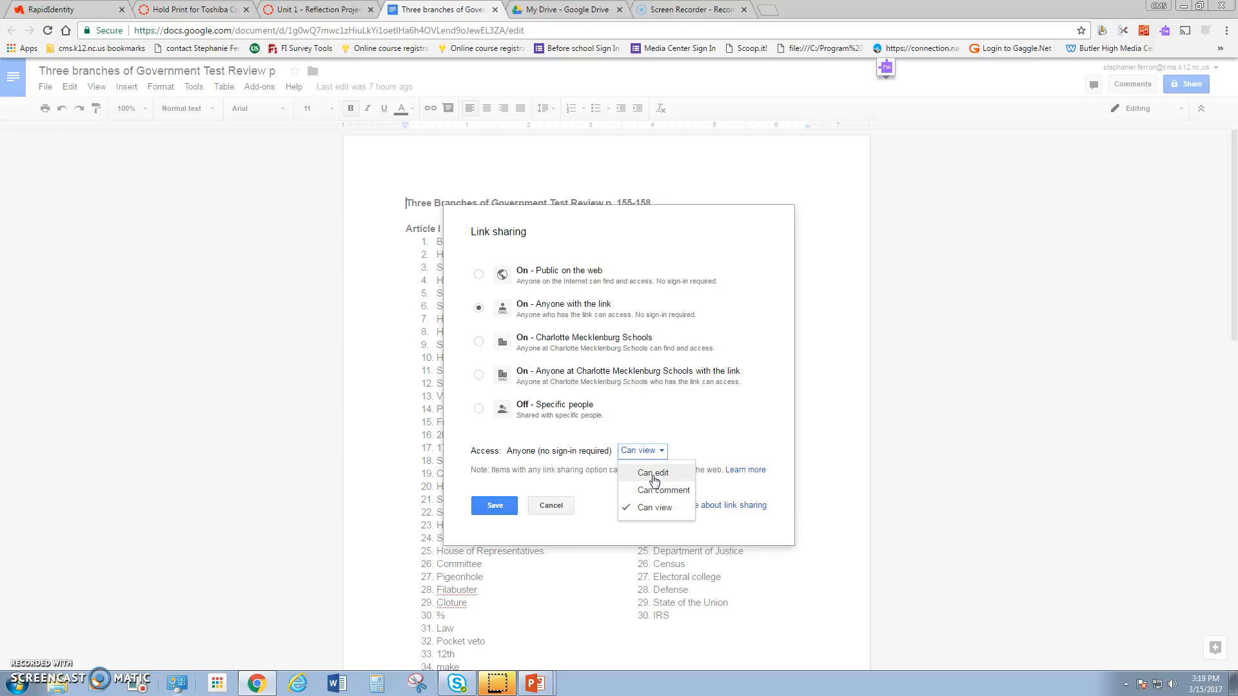
{"action": "left_click", "coordinate": [654, 510]}
{"action": "left_click", "coordinate": [495, 505]}
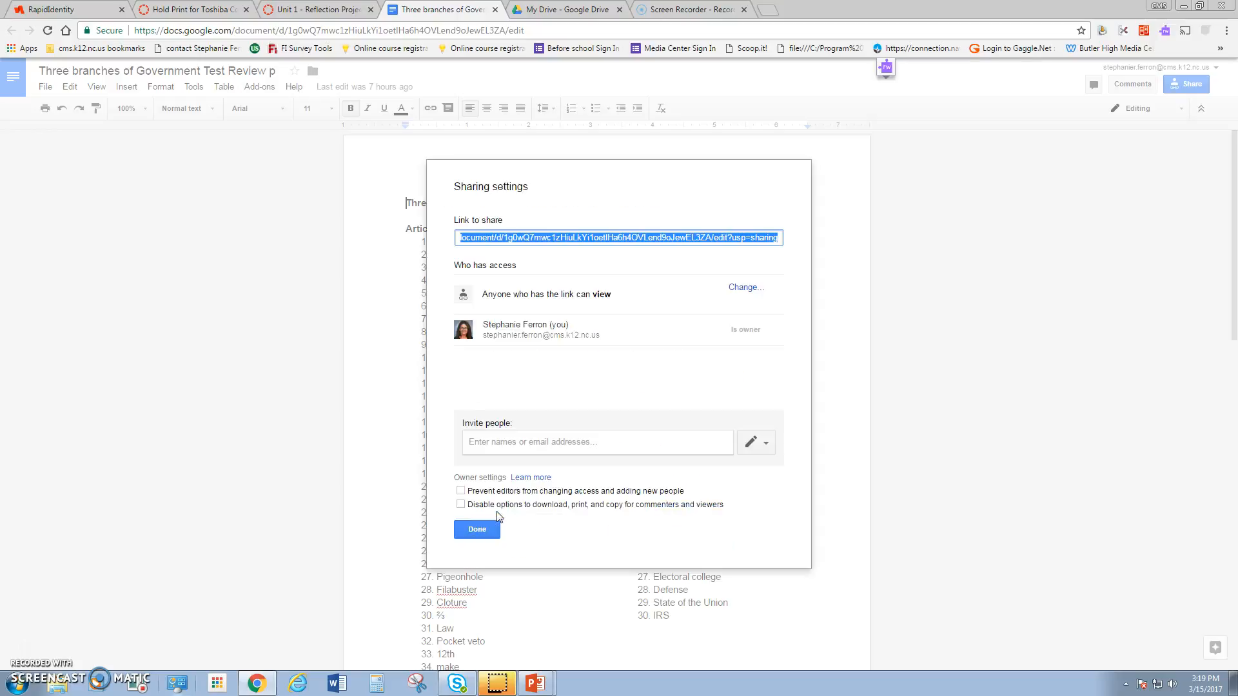
Copy the document's sharing link and close the sharing settings
{"action": "right_click", "coordinate": [496, 237]}
{"action": "left_click", "coordinate": [512, 245]}
{"action": "left_click", "coordinate": [488, 530]}
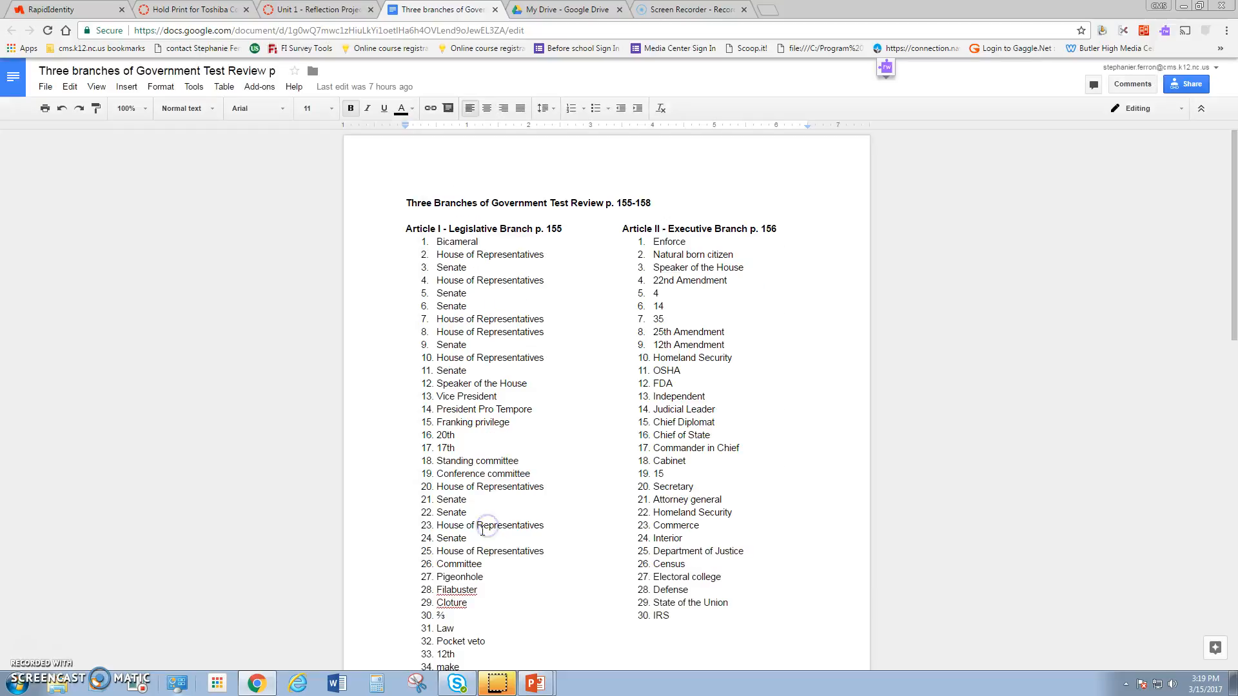
{"action": "left_click", "coordinate": [443, 29]}
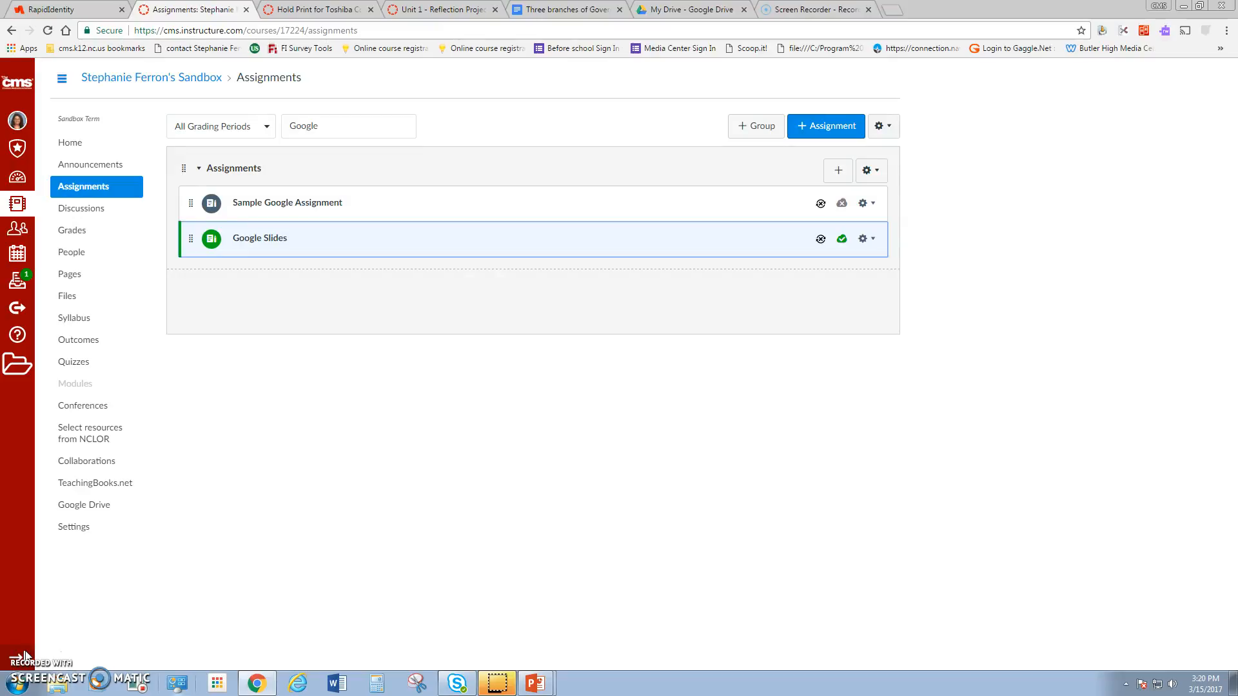
Switch to the Canvas sandbox course's assignments and start a new assignment titled "Google Test"
{"action": "left_click", "coordinate": [95, 187]}
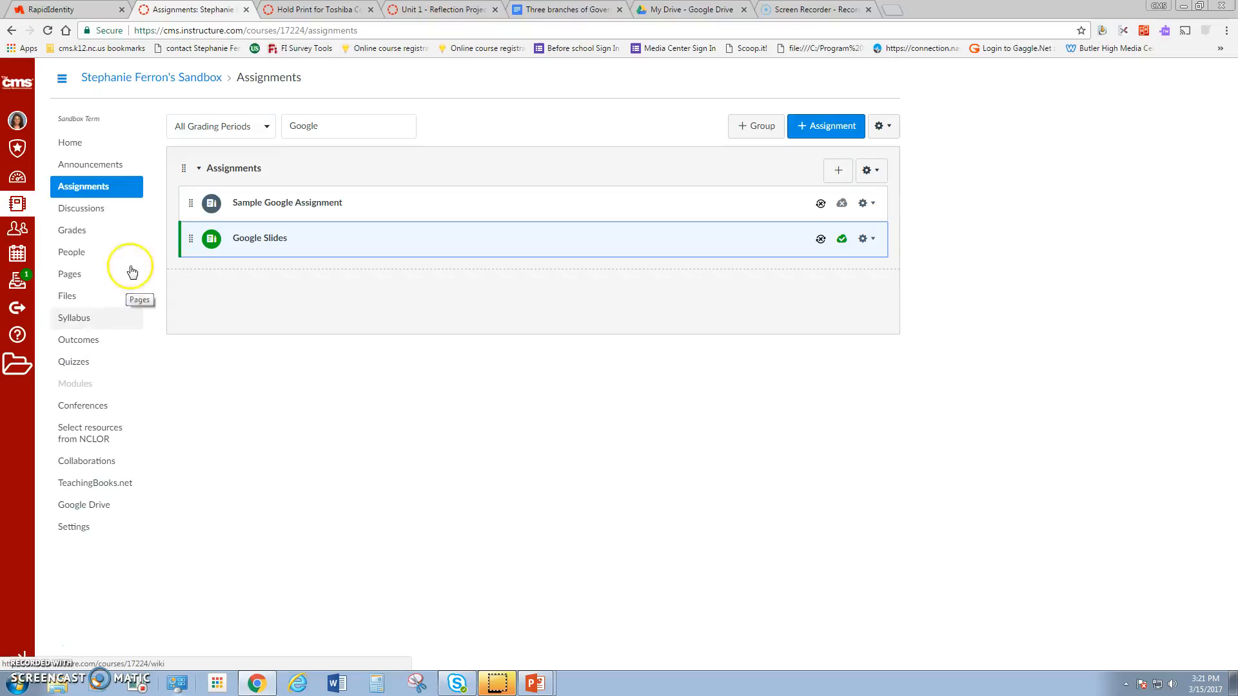
{"action": "left_click", "coordinate": [830, 126]}
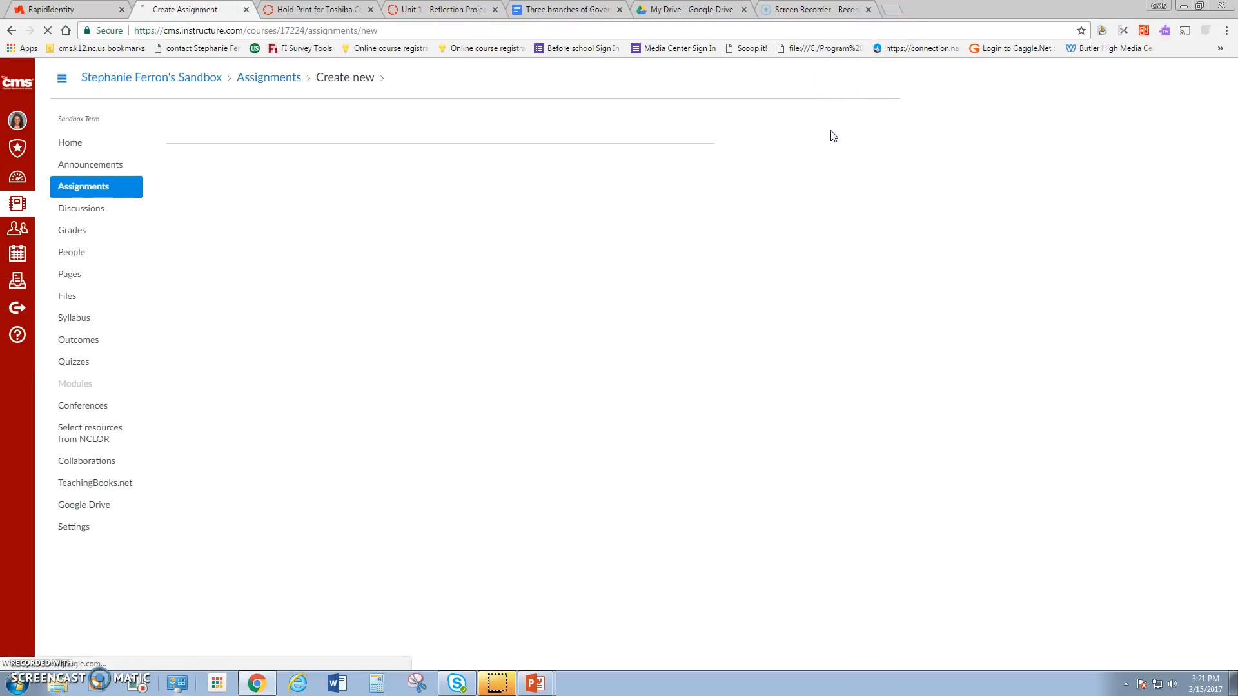
{"action": "left_click", "coordinate": [452, 154]}
{"action": "type", "text": "Goog"}
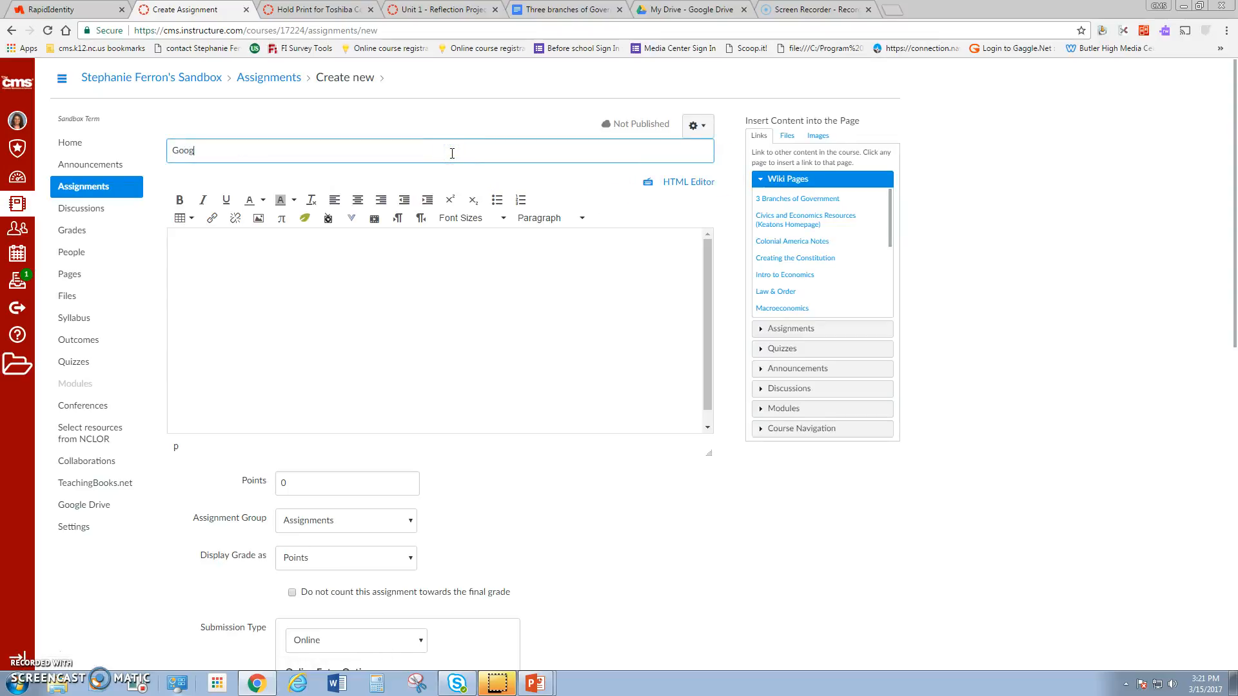
{"action": "type", "text": "le Test"}
Enter "Directions" in the assignment description and paste the document's sharing link below it
{"action": "left_click", "coordinate": [397, 299]}
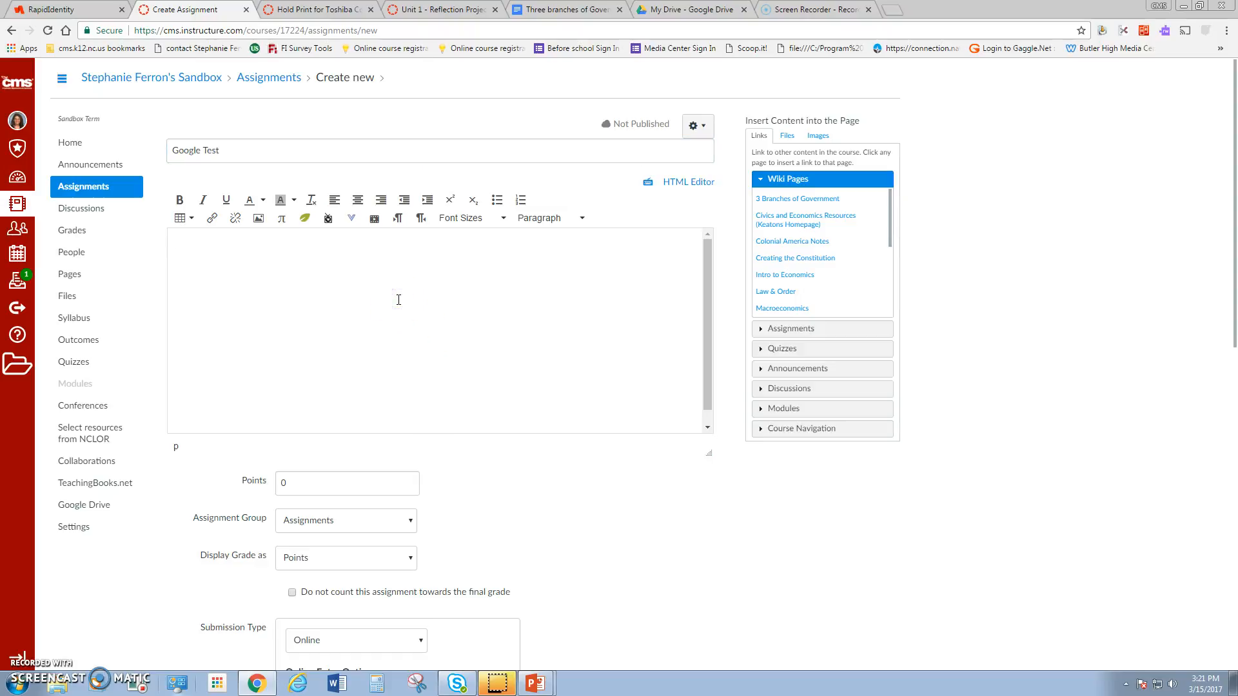
{"action": "type", "text": "Directions"}
{"action": "key", "text": "ctrl+v"}
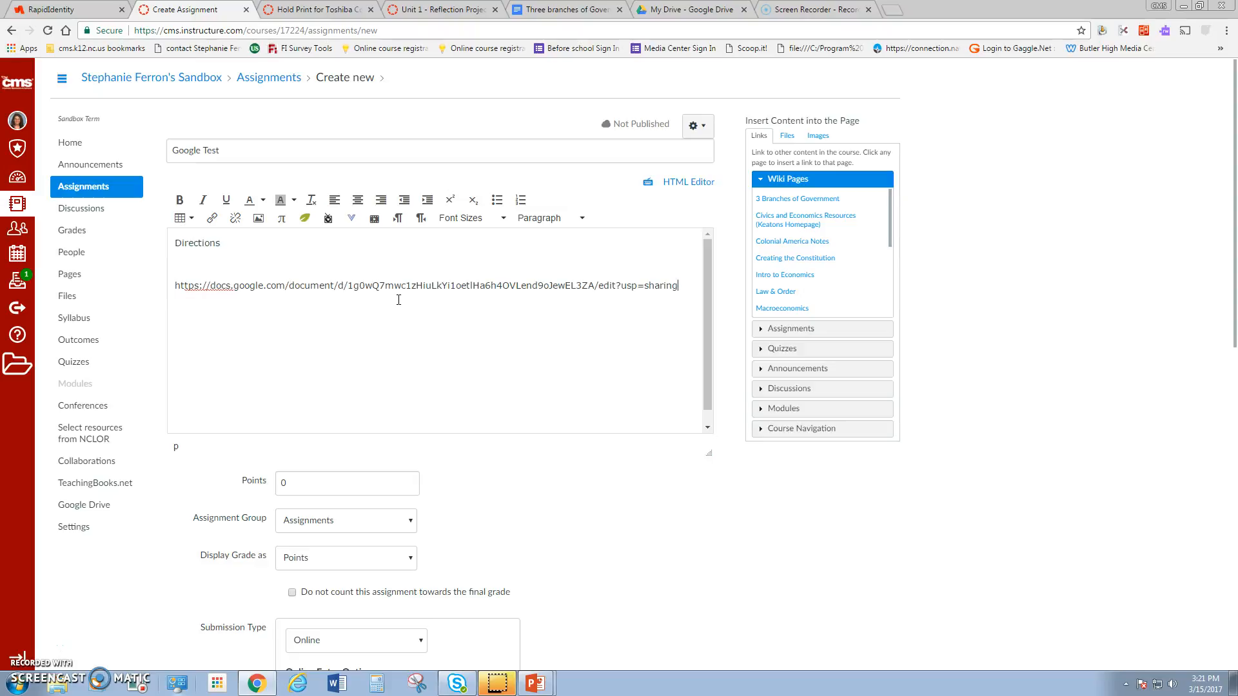
{"action": "key", "text": "Return"}
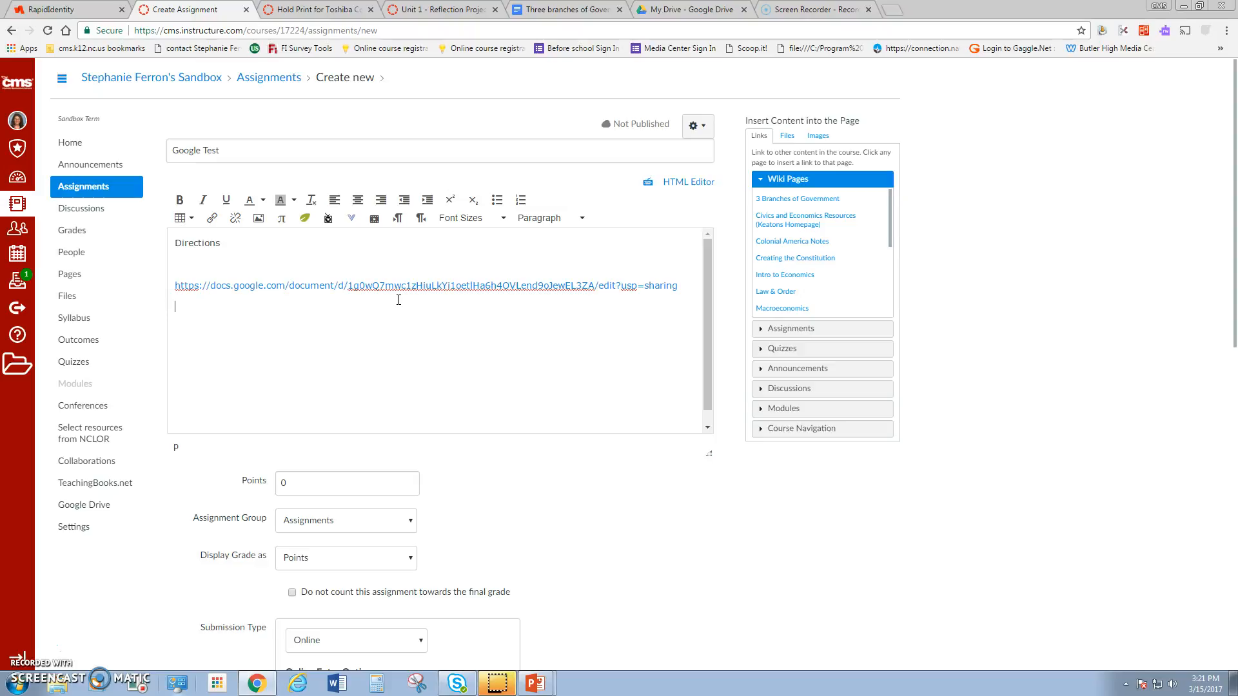
Add the text "Google Link" below the URL, hyperlink it to the same sharing link, and save the assignment unpublished
{"action": "type", "text": "Google Link"}
{"action": "double_click", "coordinate": [218, 308]}
{"action": "left_click", "coordinate": [172, 307], "text": "shift"}
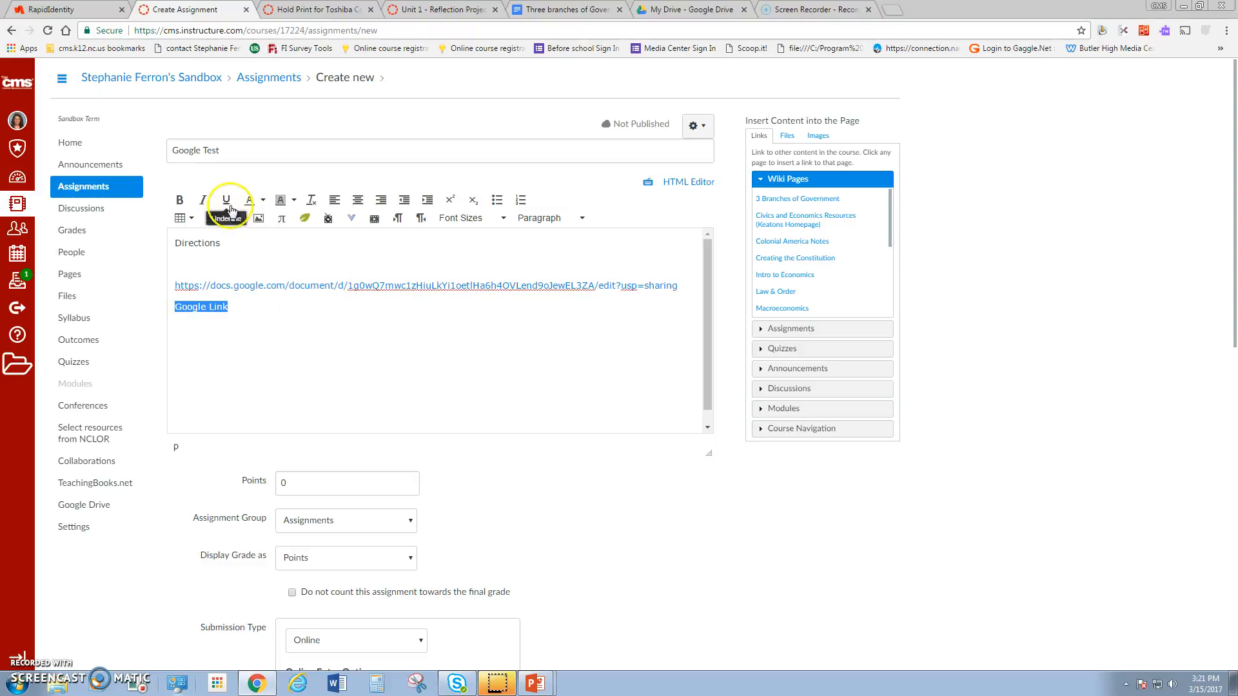
{"action": "left_click", "coordinate": [214, 220]}
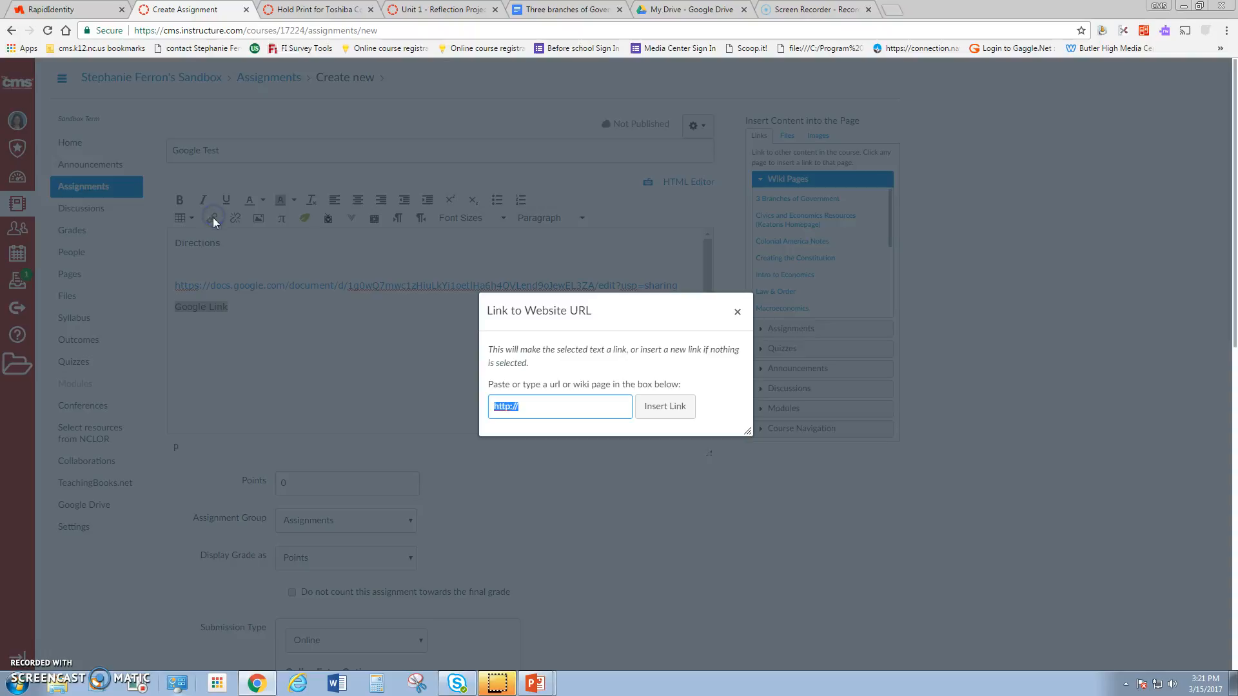
{"action": "key", "text": "ctrl+v"}
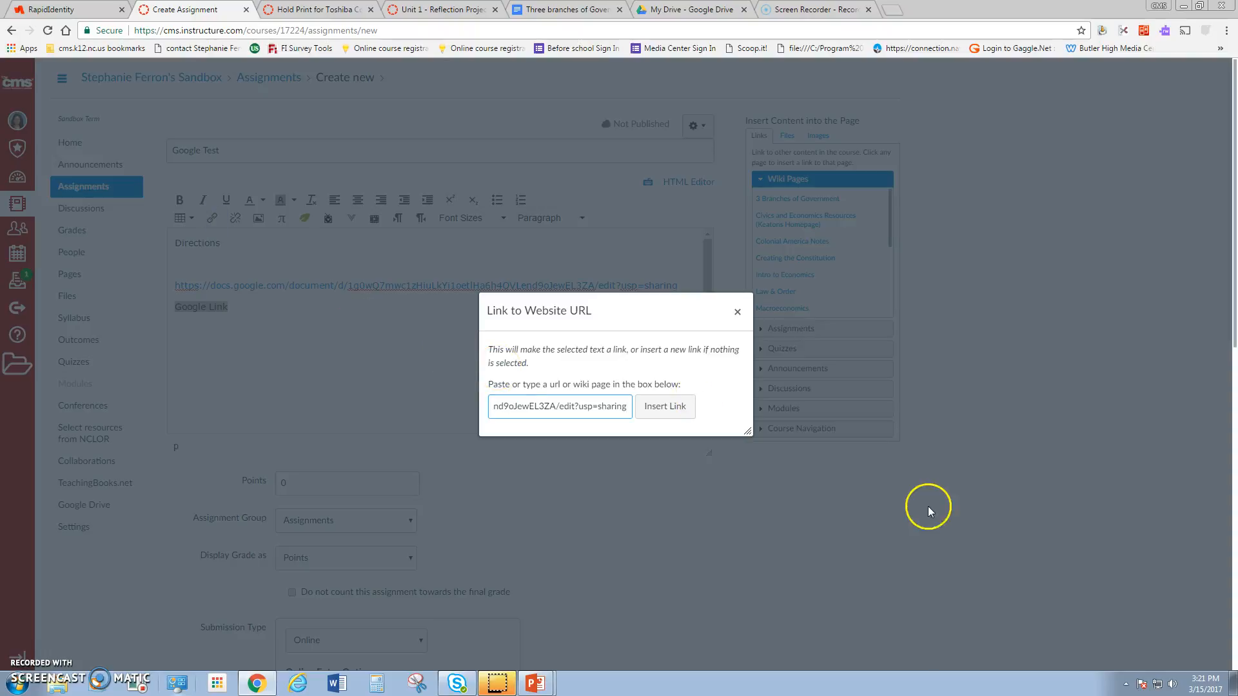
{"action": "left_click", "coordinate": [663, 408]}
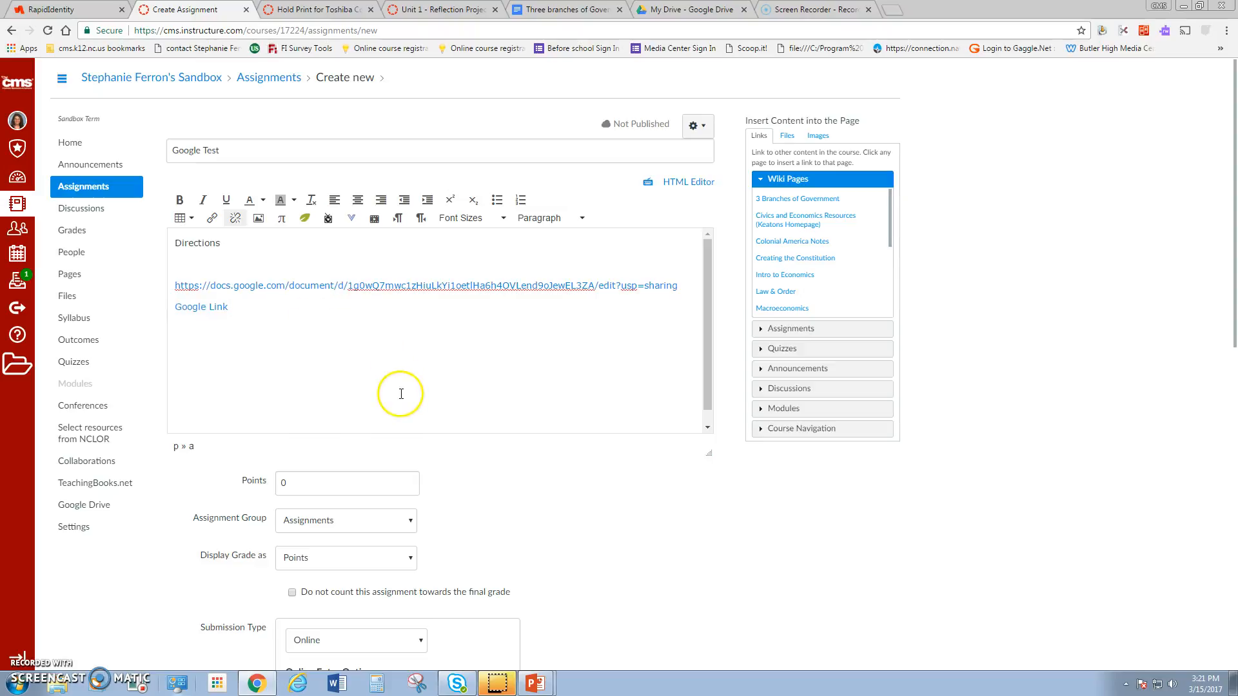
{"action": "scroll", "coordinate": [484, 455], "scroll_direction": "down", "scroll_amount": 10}
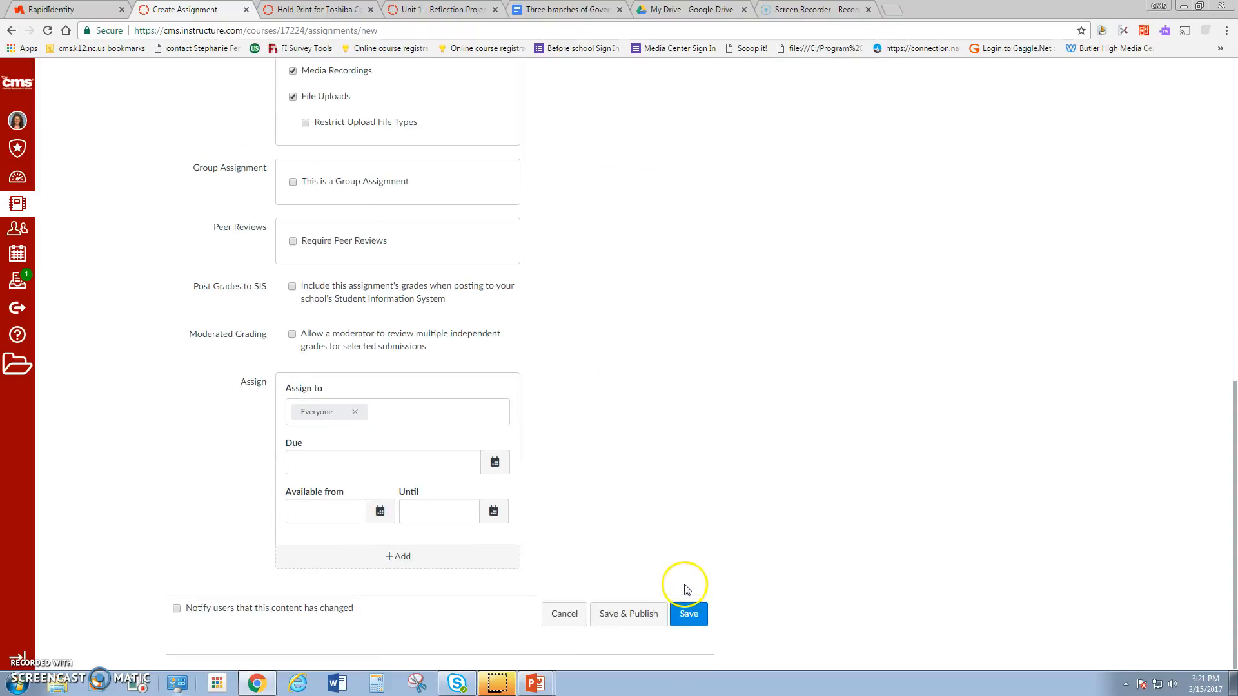
{"action": "left_click", "coordinate": [687, 613]}
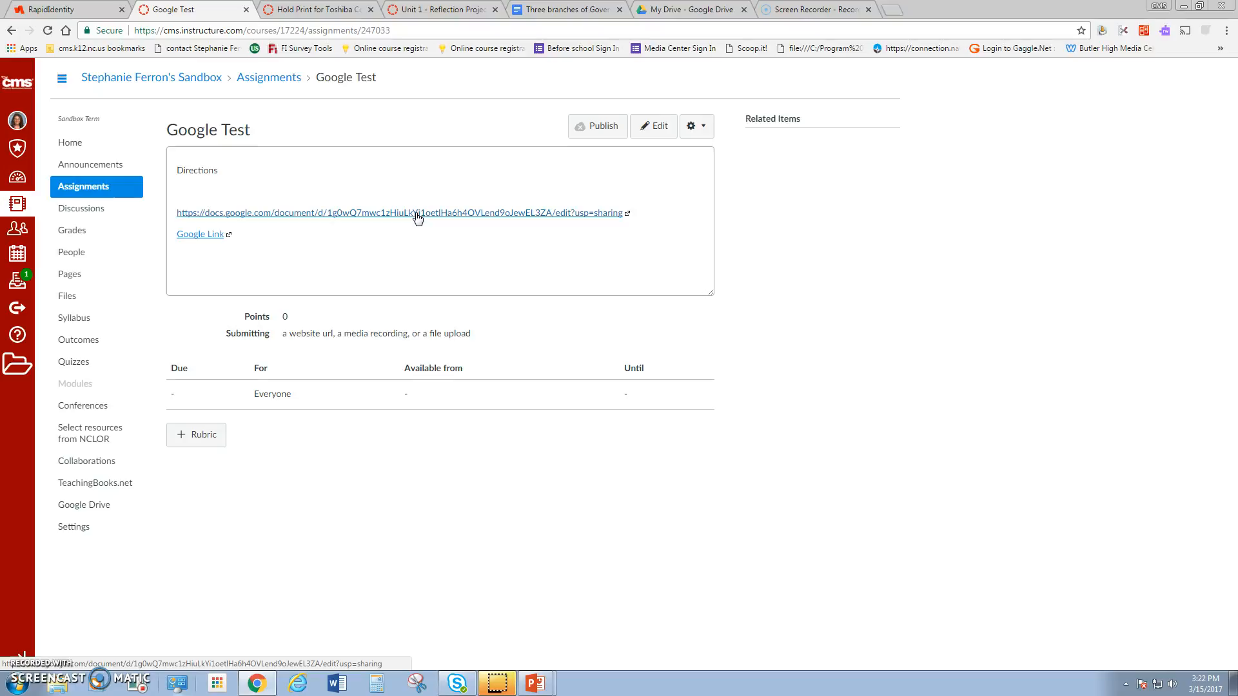
Open the Google Test assignment for editing and copy the Google Doc's web address from its browser tab
{"action": "left_click", "coordinate": [658, 126]}
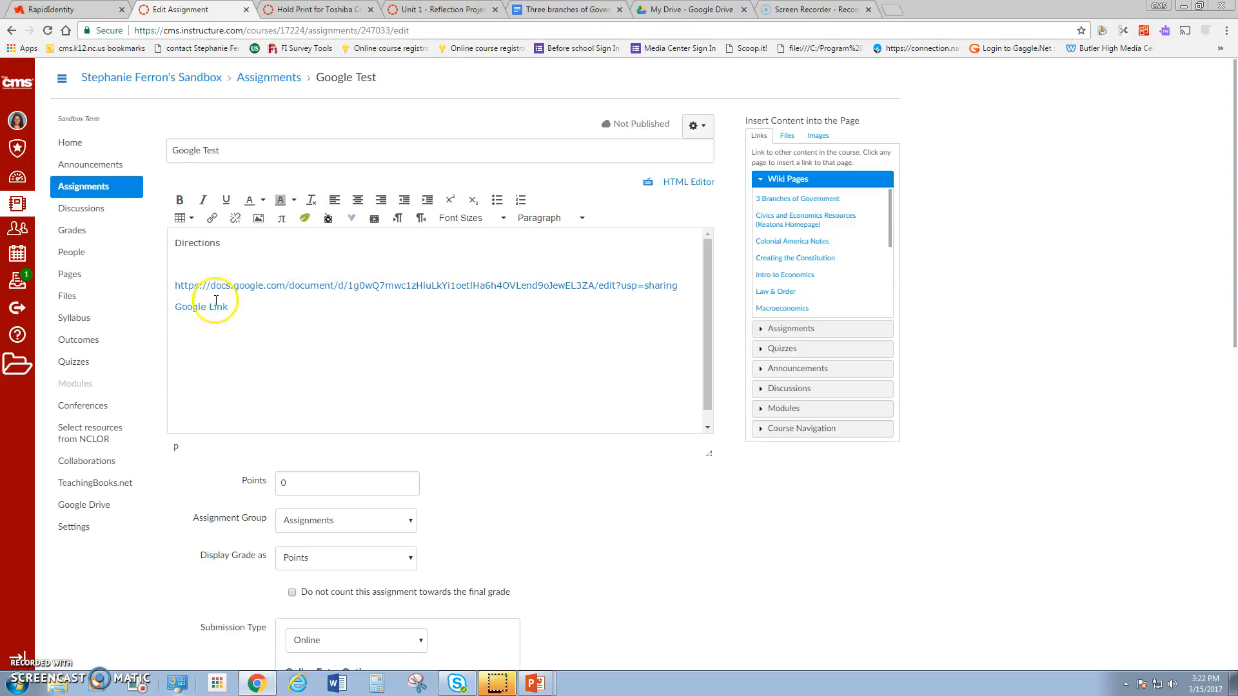
{"action": "left_click", "coordinate": [607, 287]}
{"action": "left_click", "coordinate": [577, 9]}
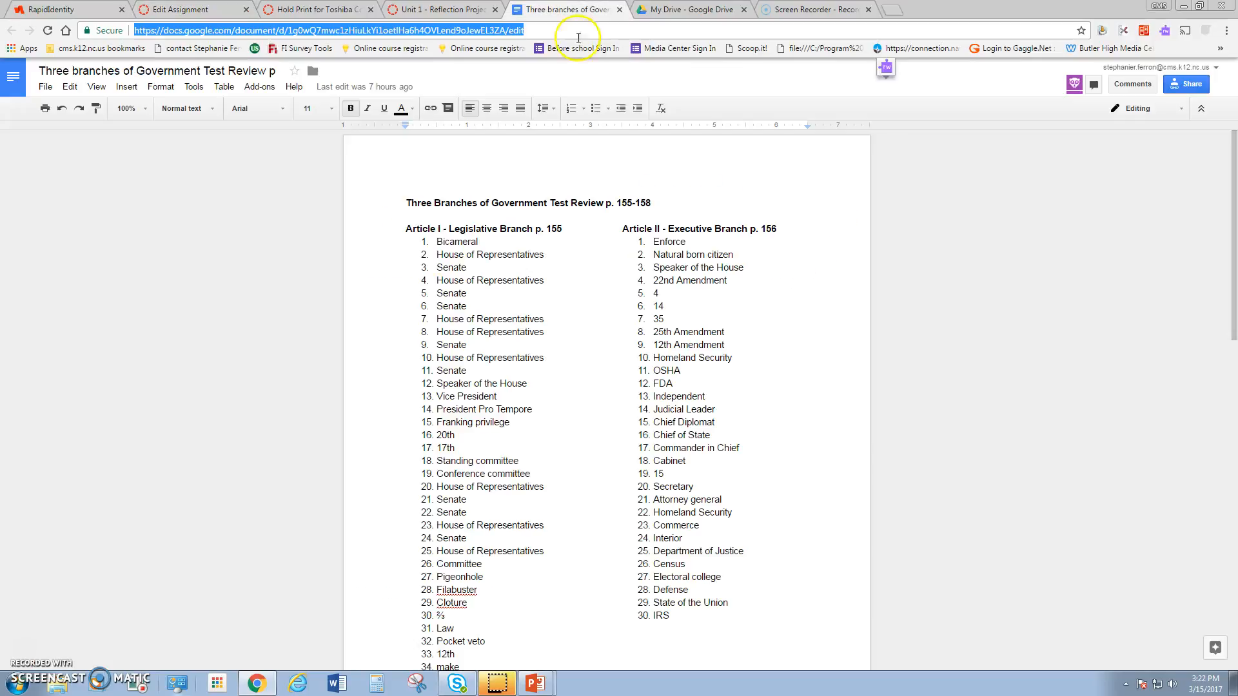
{"action": "right_click", "coordinate": [528, 30]}
{"action": "left_click", "coordinate": [548, 79]}
{"action": "left_click", "coordinate": [222, 15]}
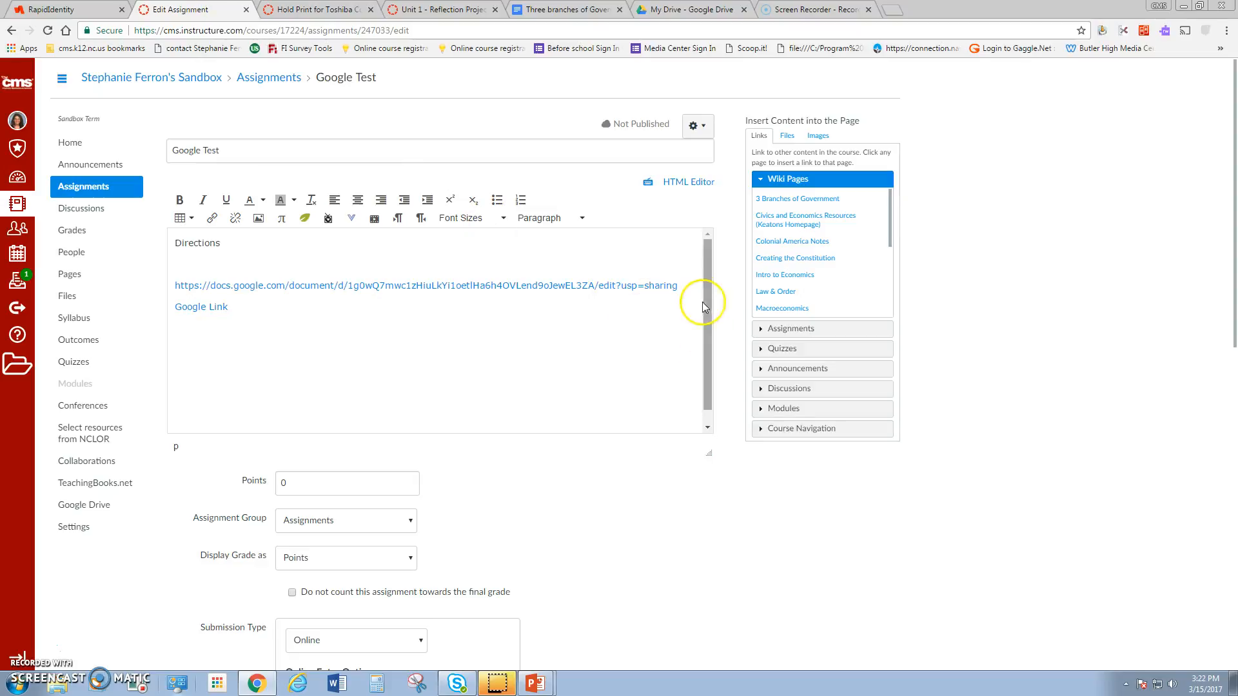
Paste the copied document address on a new line between the sharing link and "Google Link"
{"action": "left_click_drag", "start_coordinate": [630, 309], "coordinate": [387, 287]}
{"action": "left_click", "coordinate": [685, 285]}
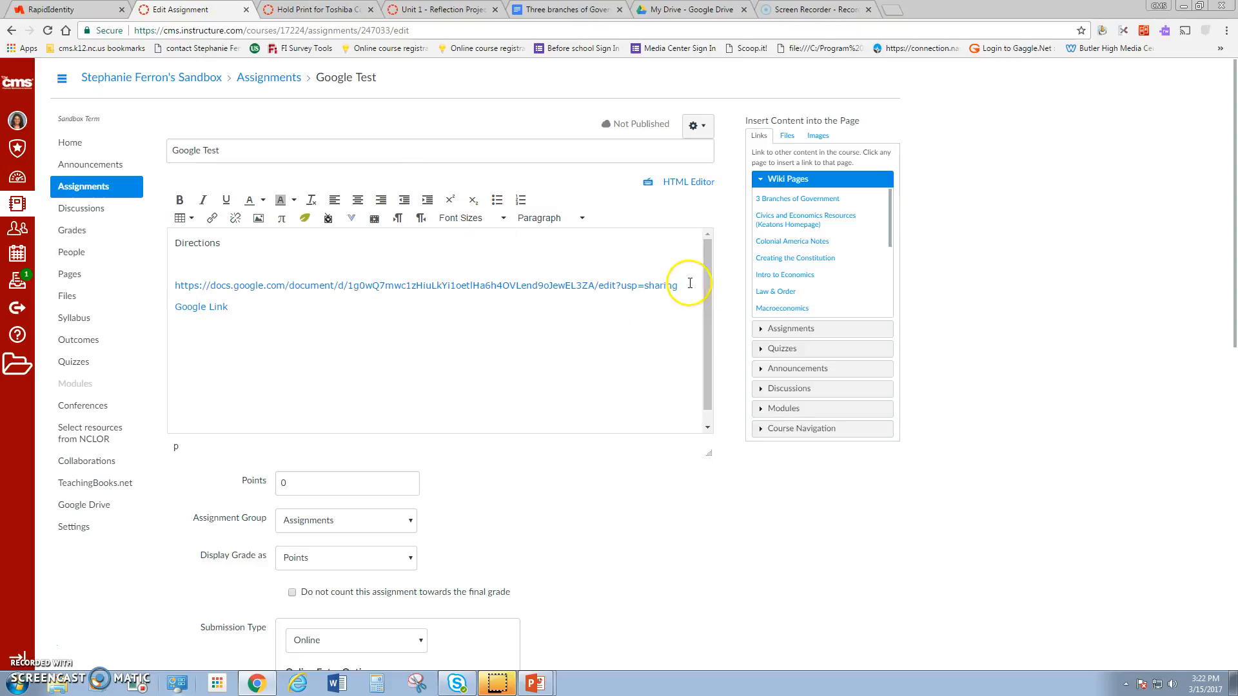
{"action": "key", "text": "Return"}
{"action": "key", "text": "ctrl+v"}
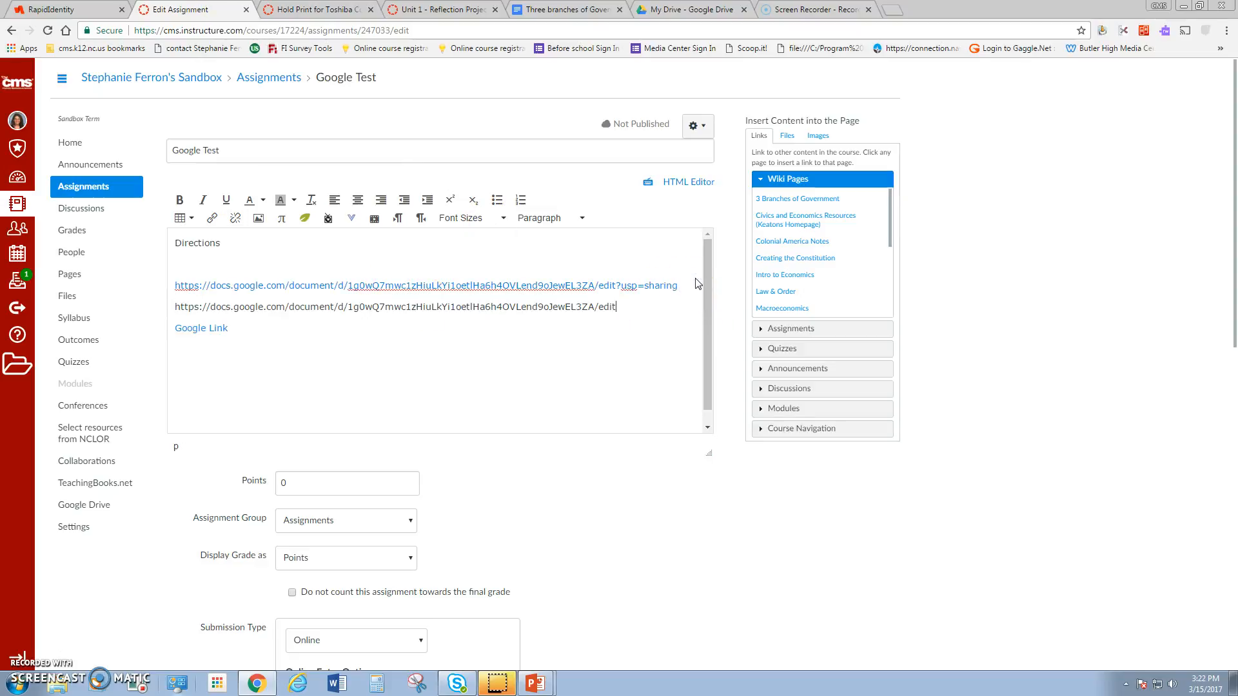
Replace "edit" at the end of the pasted address with "copy" and save the assignment
{"action": "key", "text": "BackSpace"}
{"action": "key", "text": "BackSpace"}
{"action": "key", "text": "BackSpace"}
{"action": "key", "text": "BackSpace"}
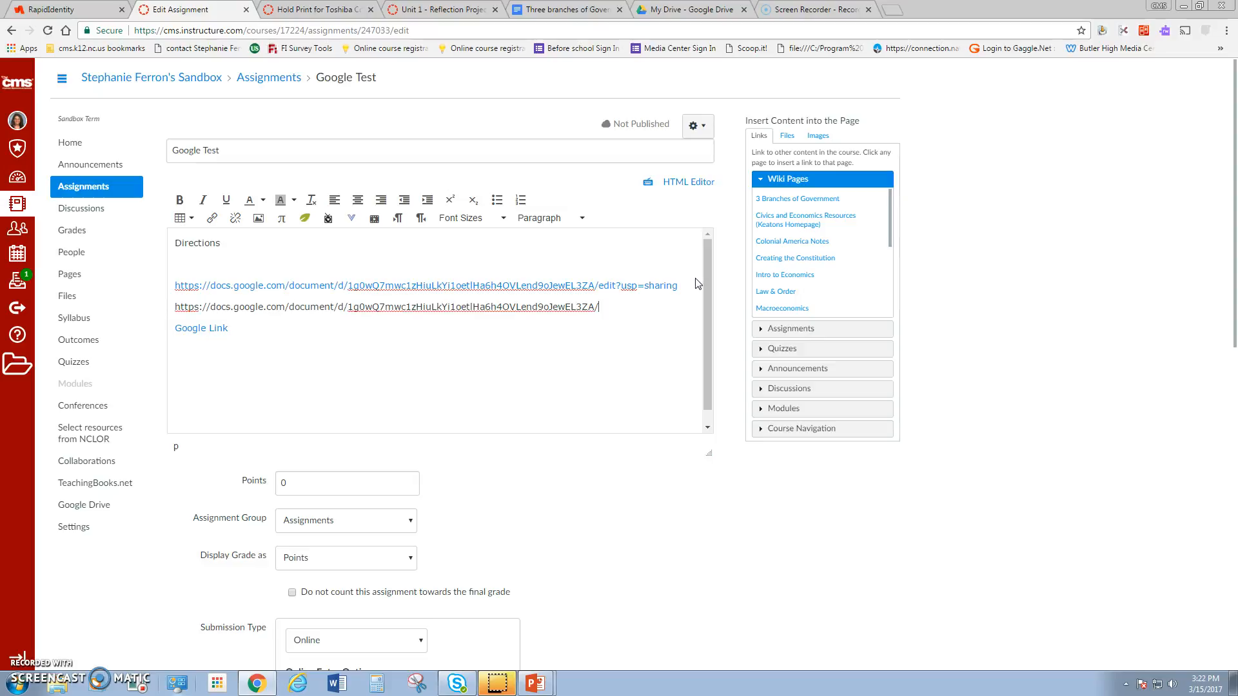
{"action": "type", "text": "copy"}
{"action": "key", "text": "Return"}
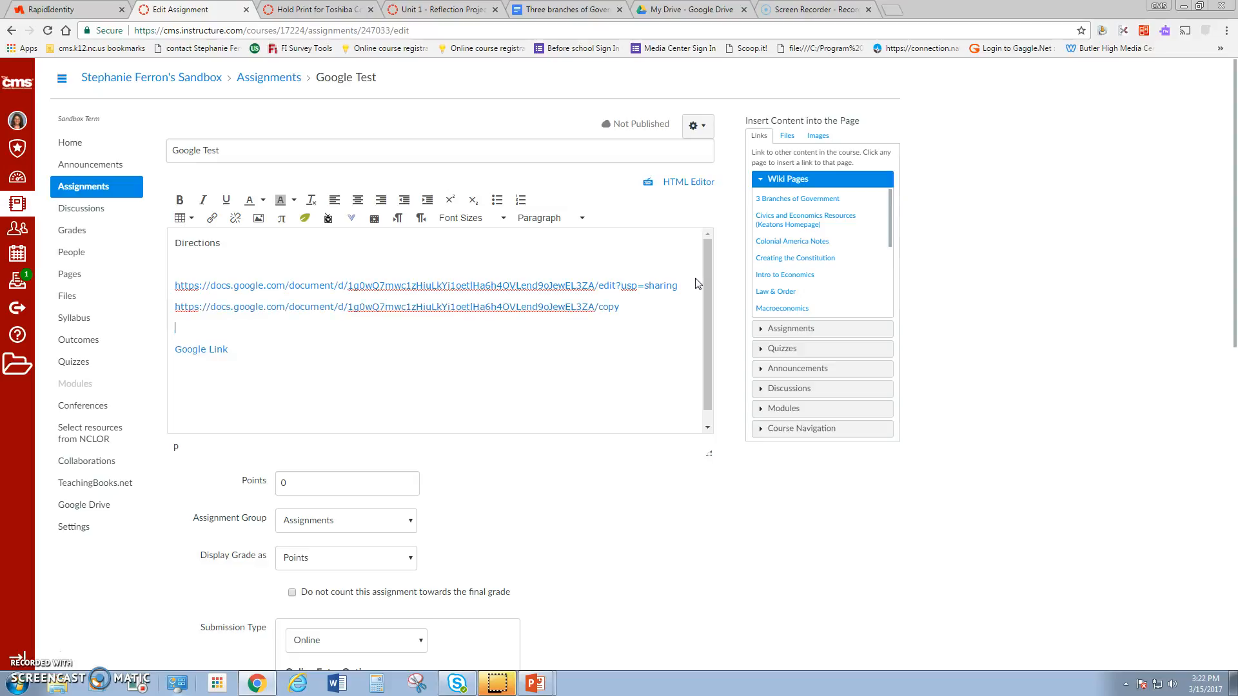
{"action": "scroll", "coordinate": [653, 509], "scroll_direction": "down", "scroll_amount": 10}
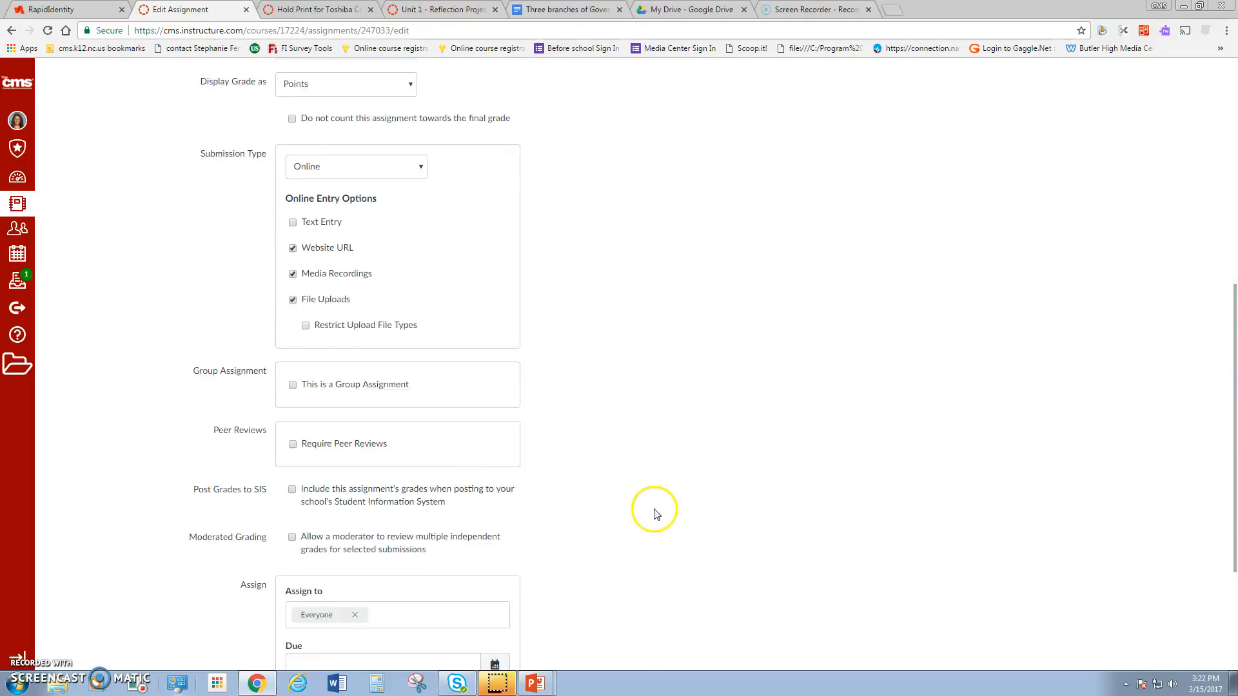
{"action": "left_click", "coordinate": [689, 615]}
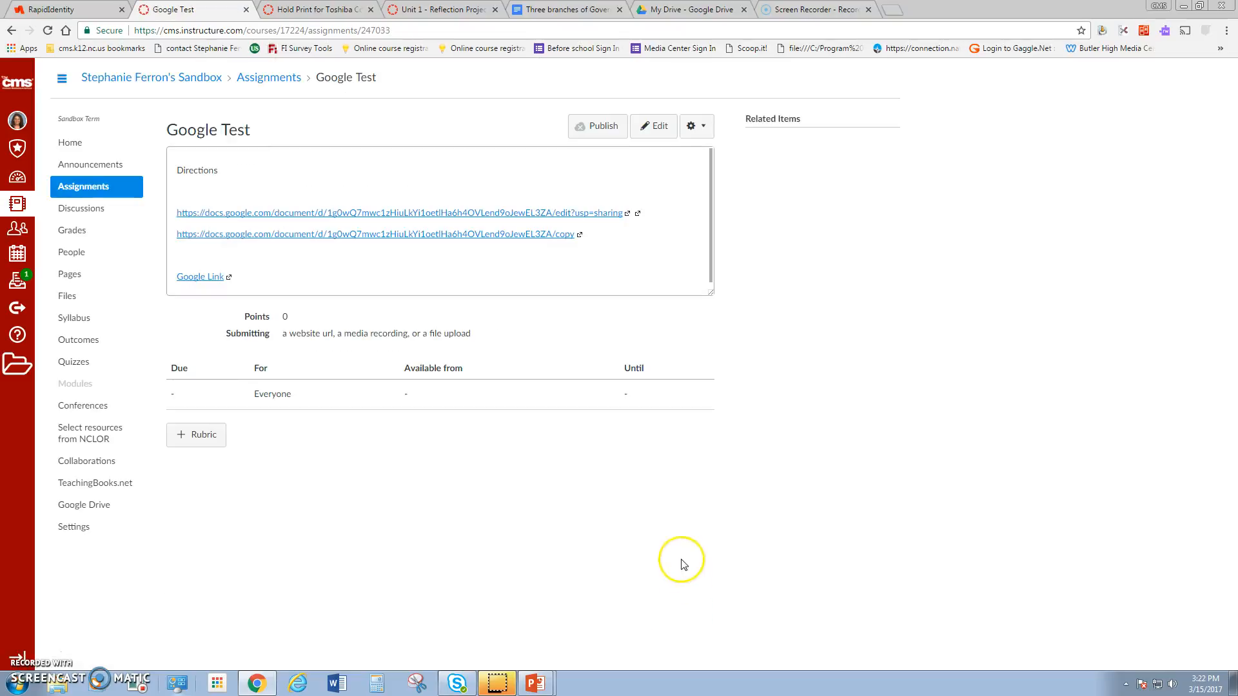
Test the link ending in "copy" from the saved assignment and examine its Copy document page
{"action": "left_click", "coordinate": [524, 235]}
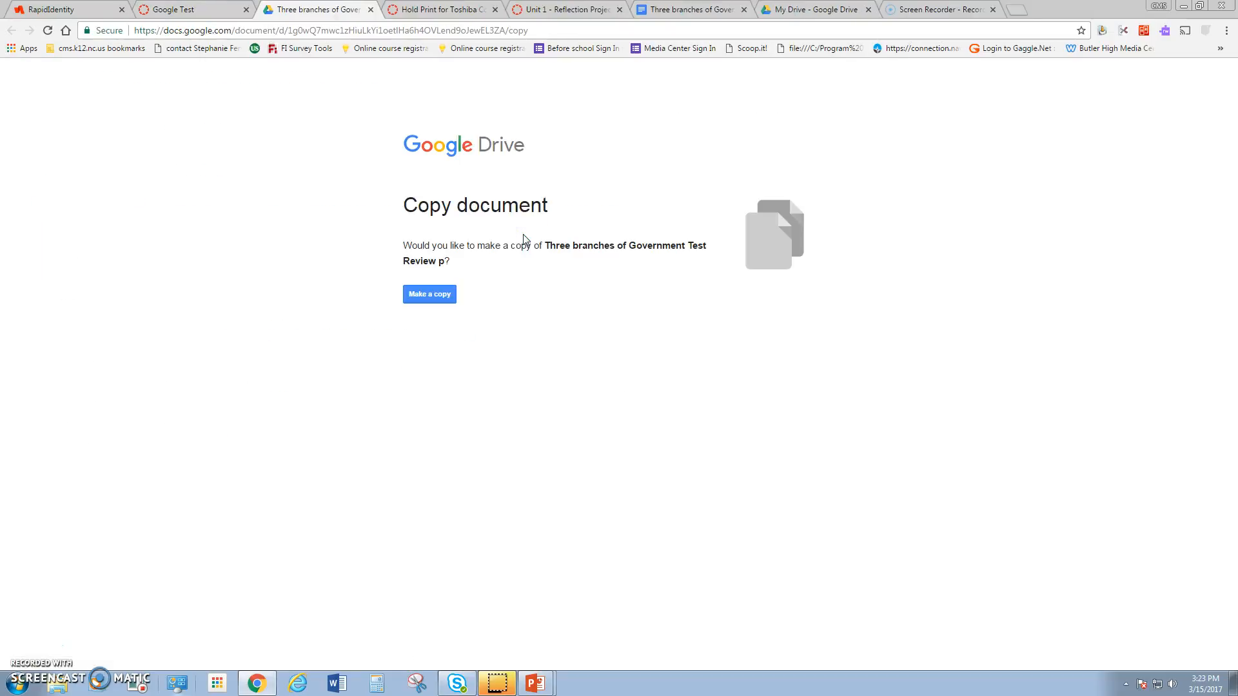
{"action": "left_click", "coordinate": [439, 296]}
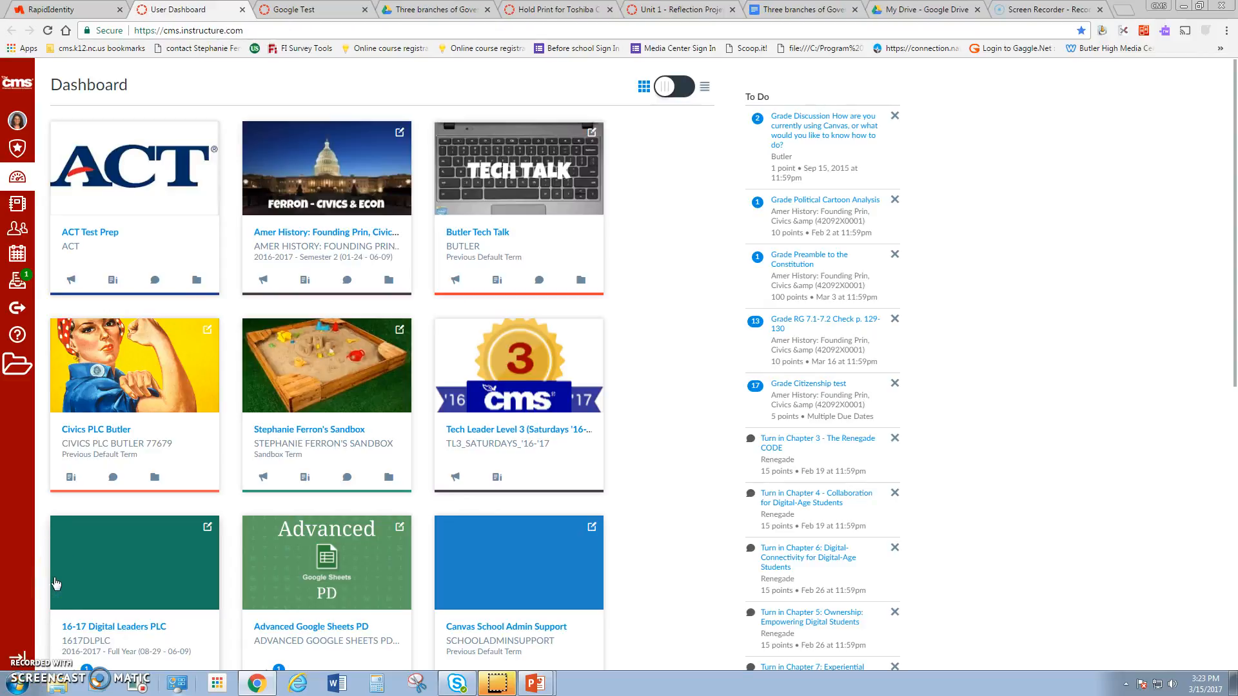
Open the Canvas account settings and check whether Google Drive is among the registered web services
{"action": "left_click", "coordinate": [16, 121]}
{"action": "left_click", "coordinate": [17, 120]}
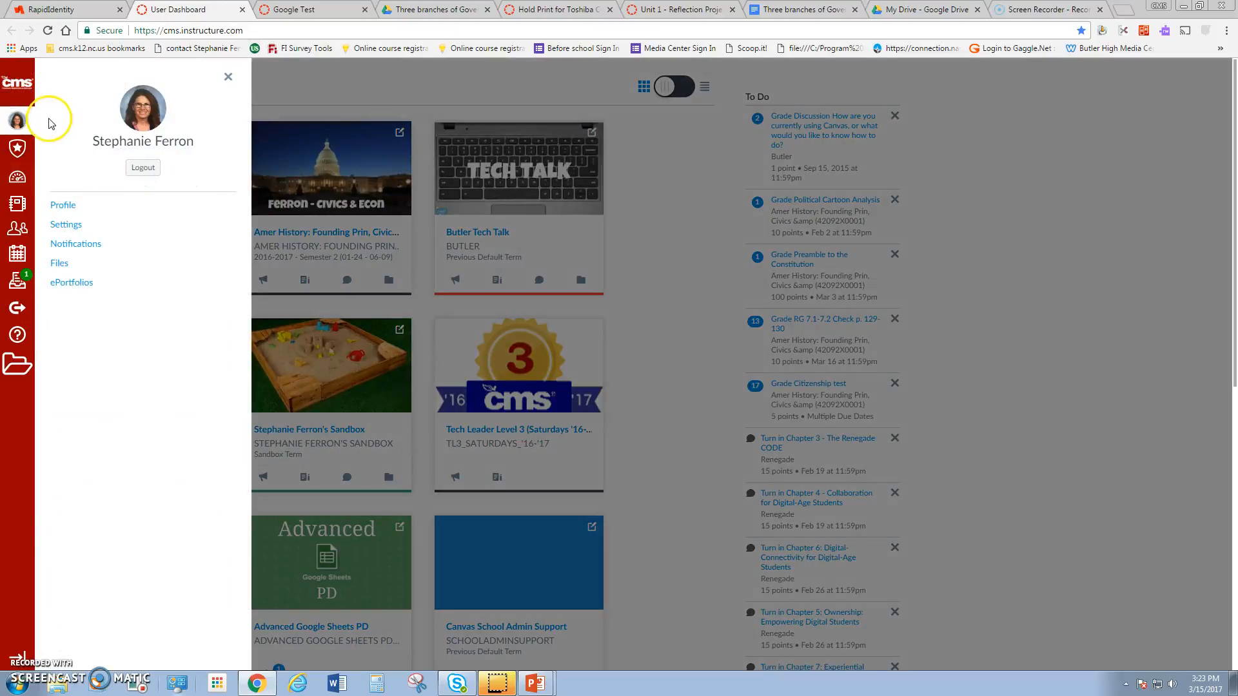
{"action": "left_click", "coordinate": [58, 229]}
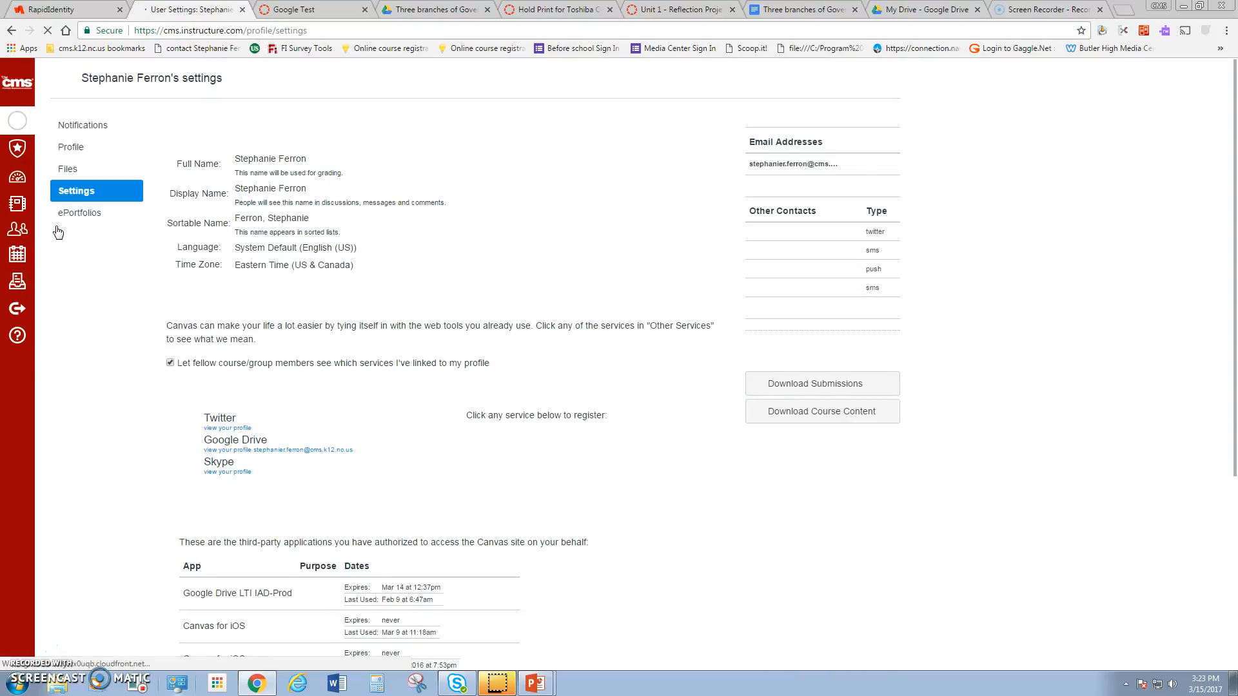
{"action": "mouse_move", "coordinate": [213, 444]}
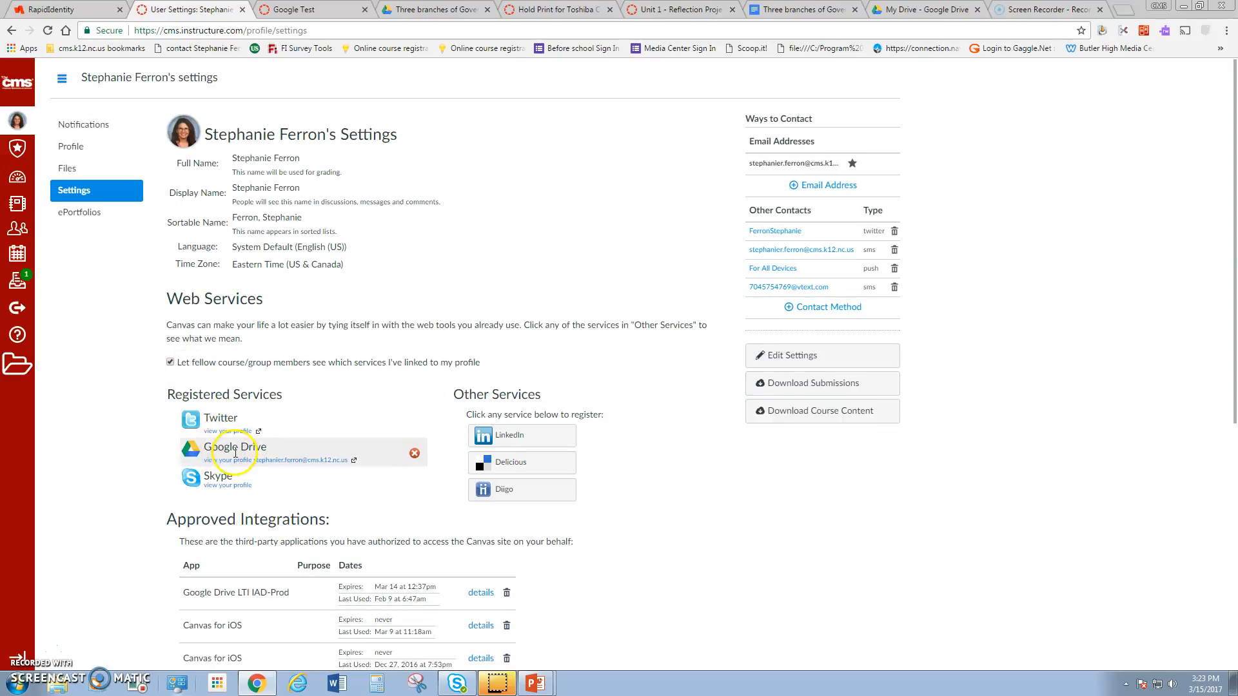
{"action": "mouse_move", "coordinate": [277, 443]}
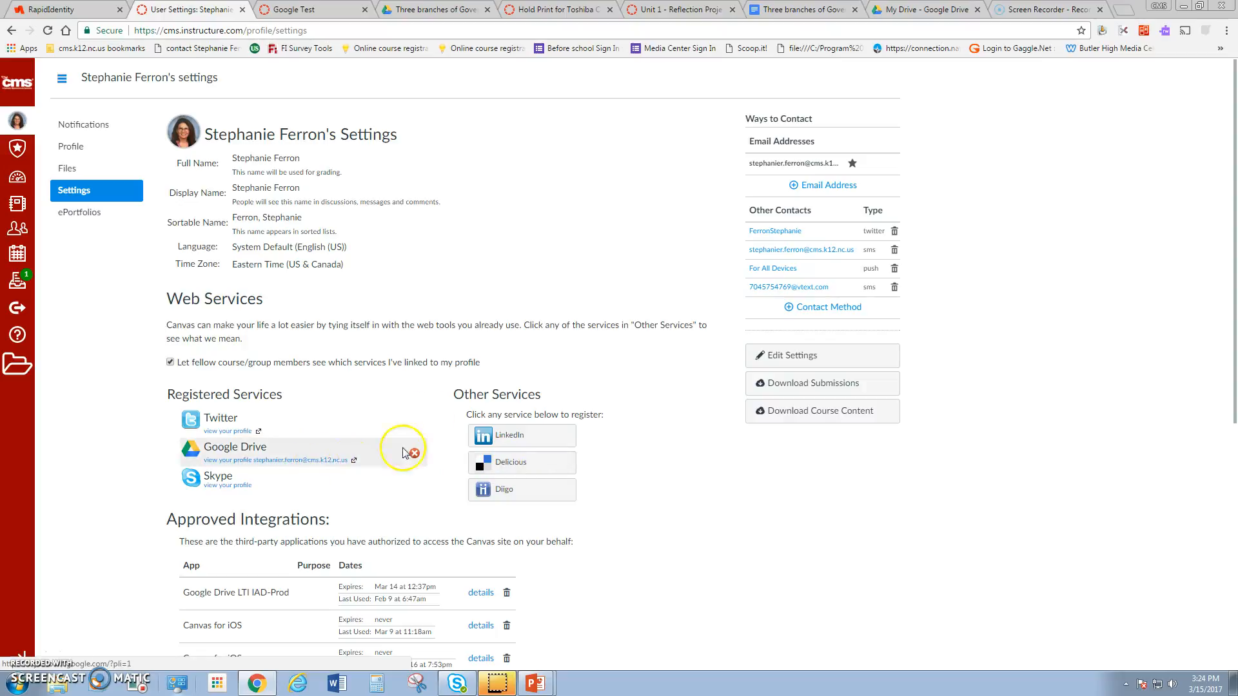
Examine the submission options, including Google Drive, of the Unit 1 - Reflection Project assignment in Student View
{"action": "left_click", "coordinate": [672, 11]}
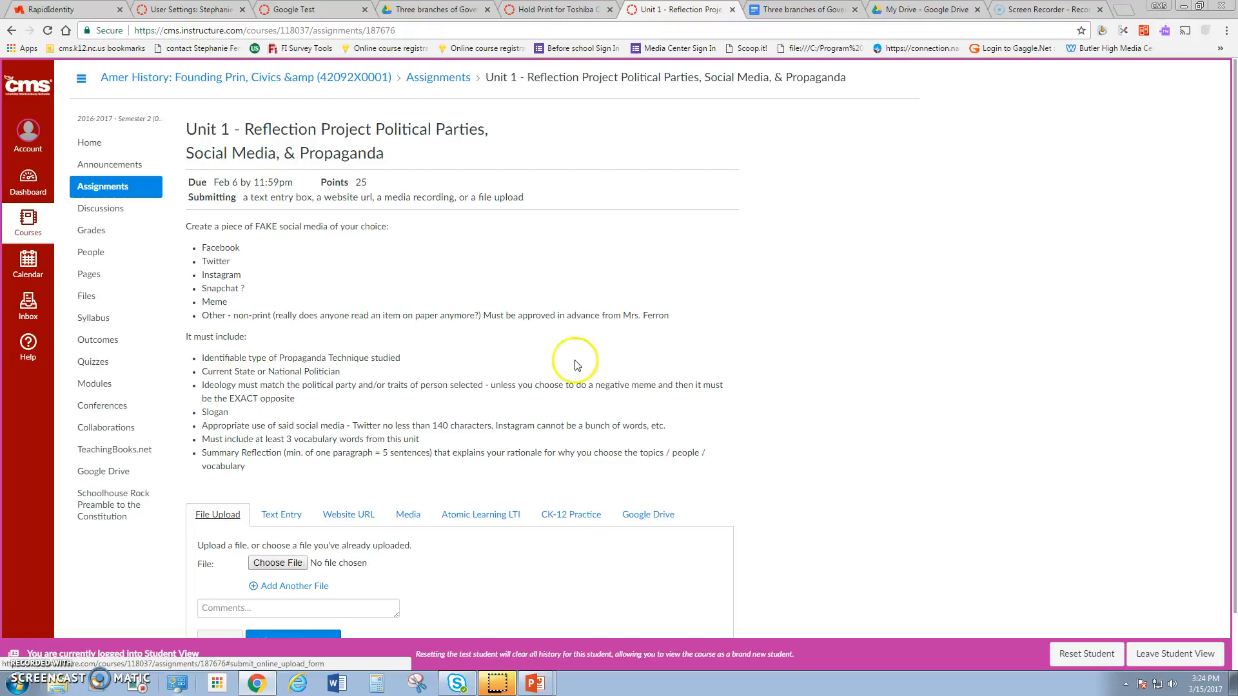
{"action": "scroll", "coordinate": [490, 516], "scroll_direction": "down", "scroll_amount": 2}
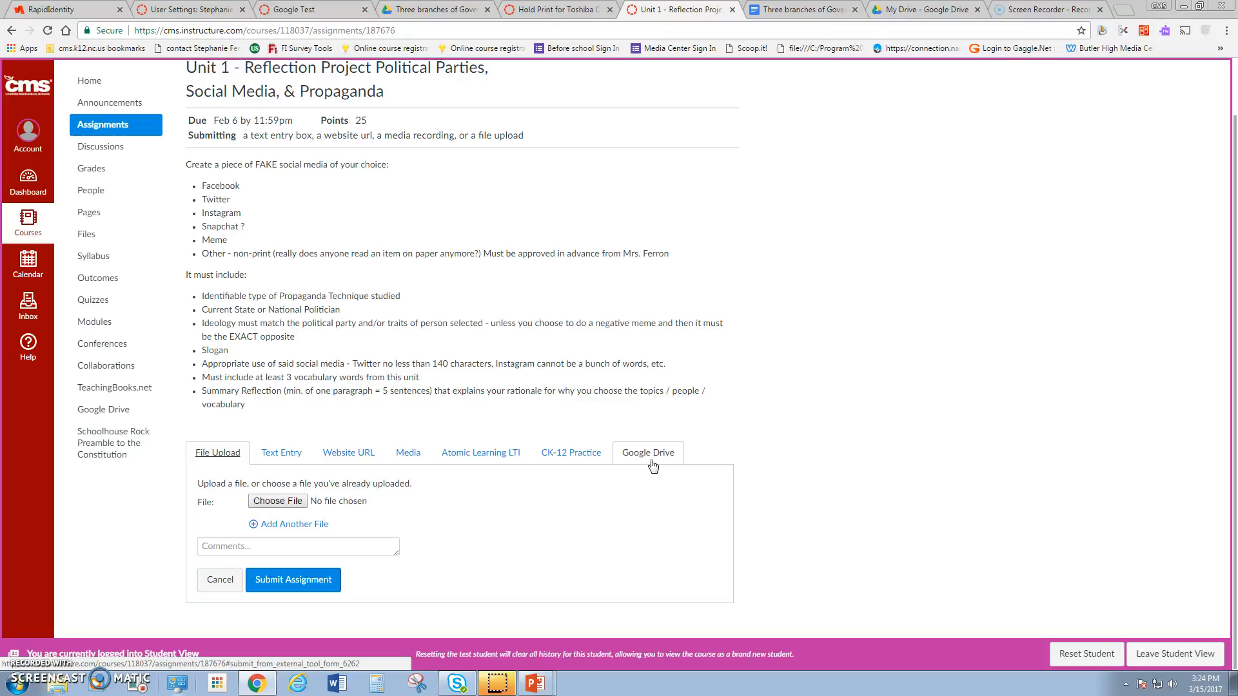
{"action": "left_click", "coordinate": [296, 579]}
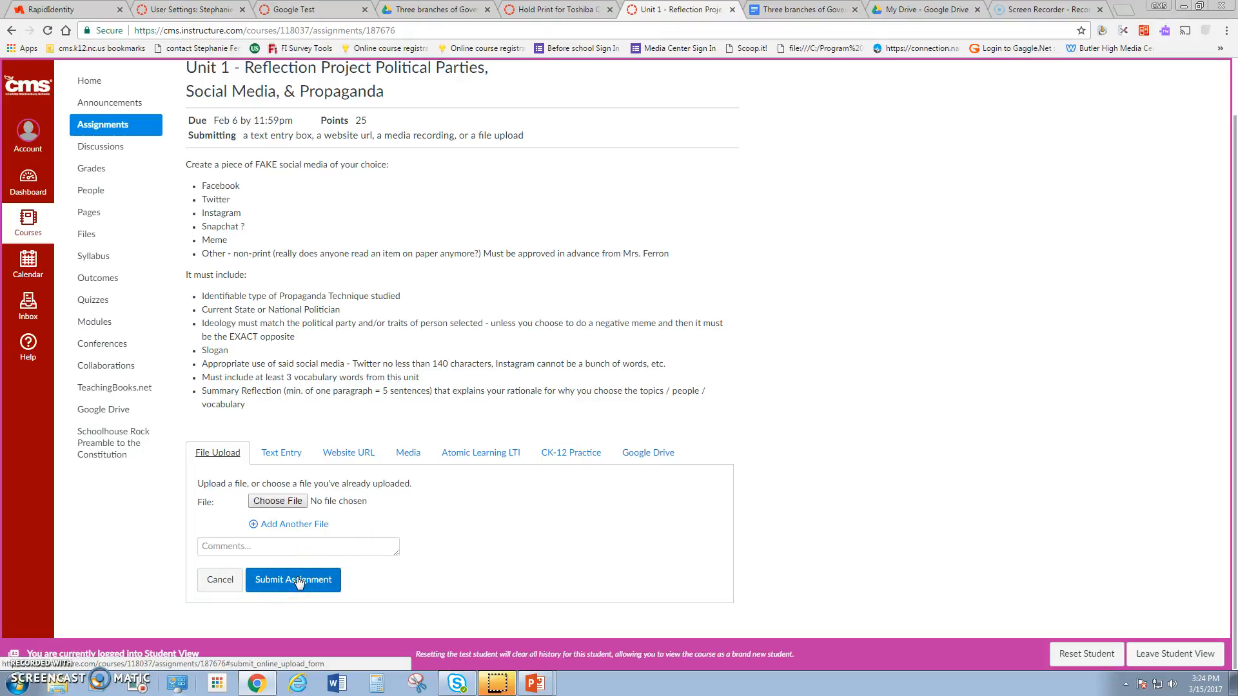